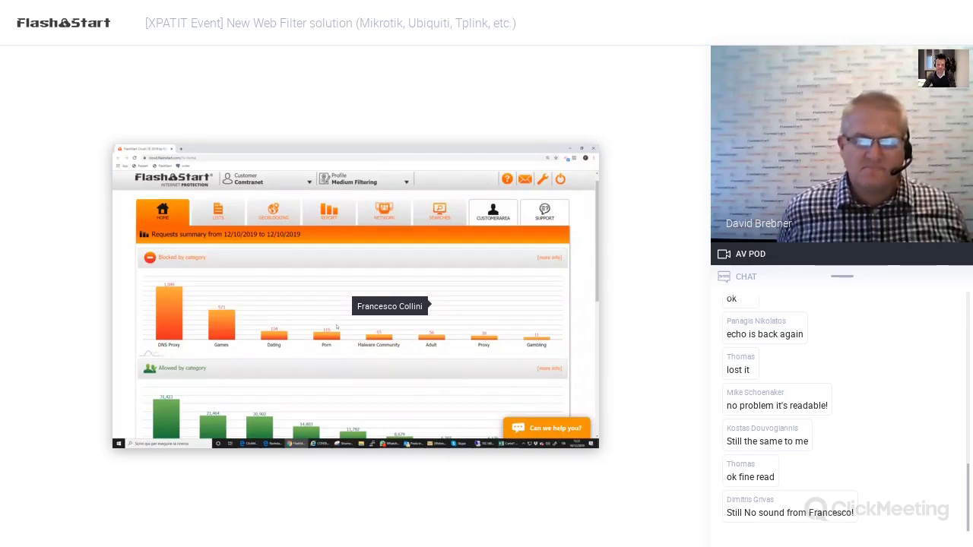
Open the detailed report of requests blocked by category and expand the Games category to examine its blocked sites
left_click(547, 259)
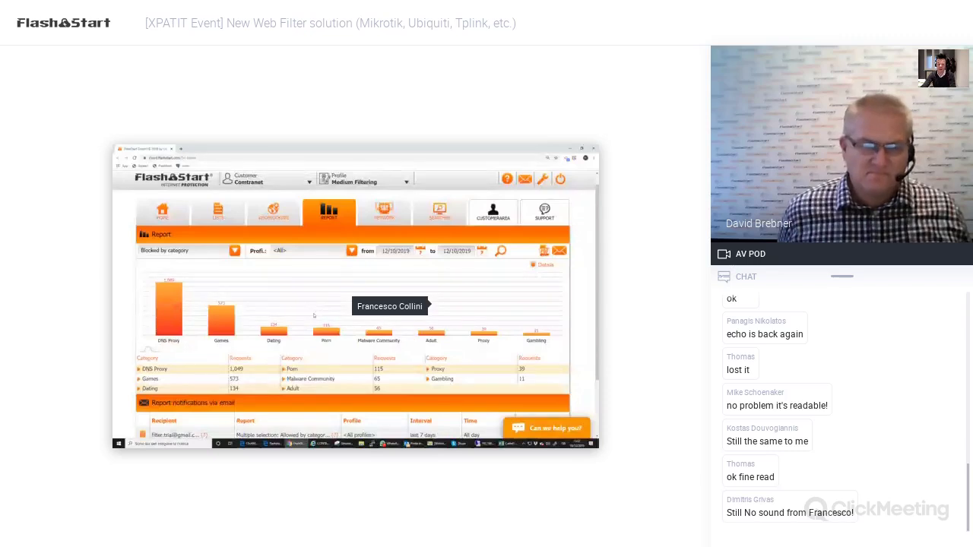
mouse_move(168, 304)
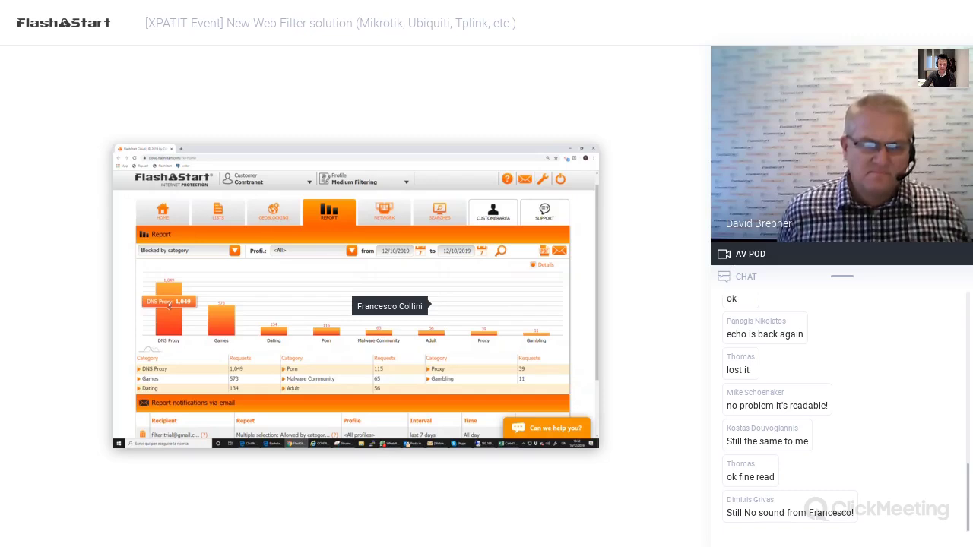
scroll(169, 304, "down", 1)
left_click(139, 356)
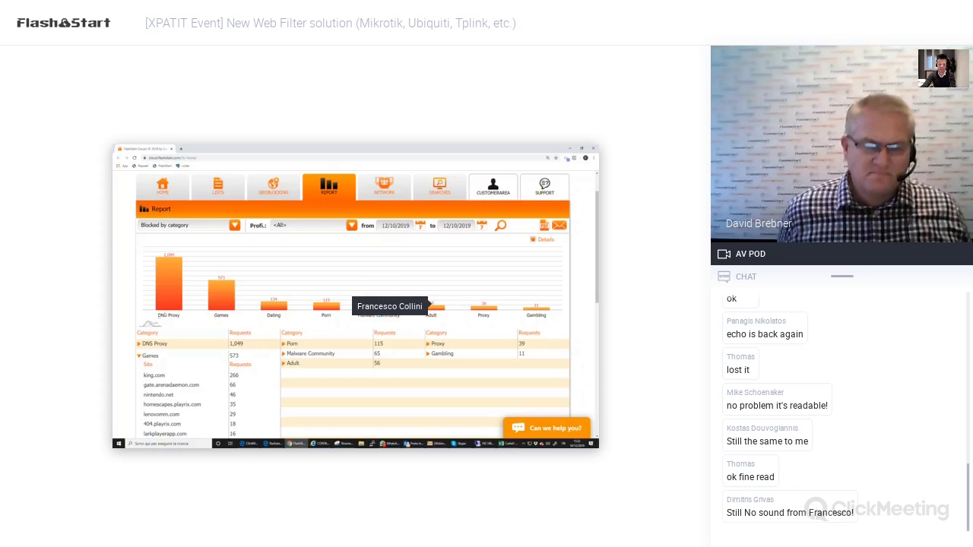
scroll(169, 313, "down", 2)
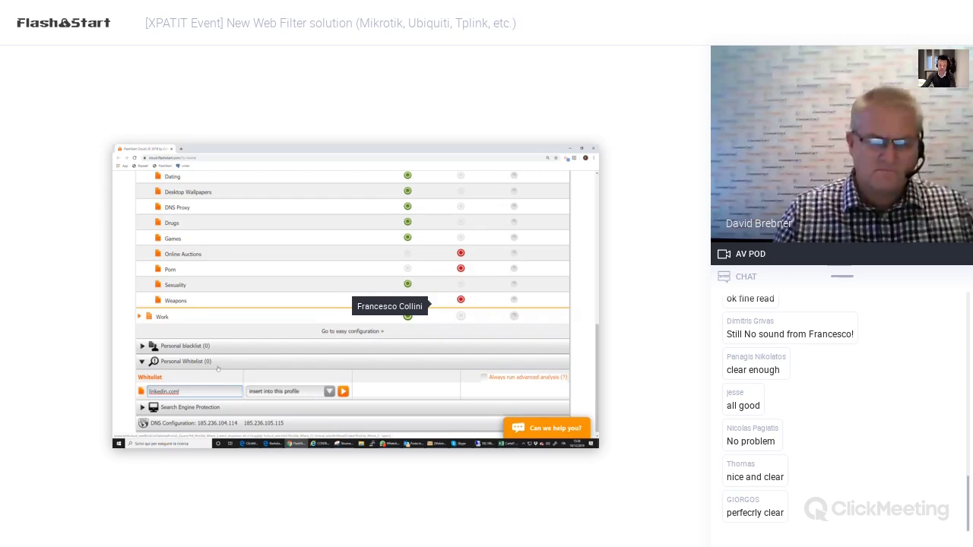
Fill in site.com as a domain in the personal blacklist, and open the Search Engine Protection section
left_click(186, 363)
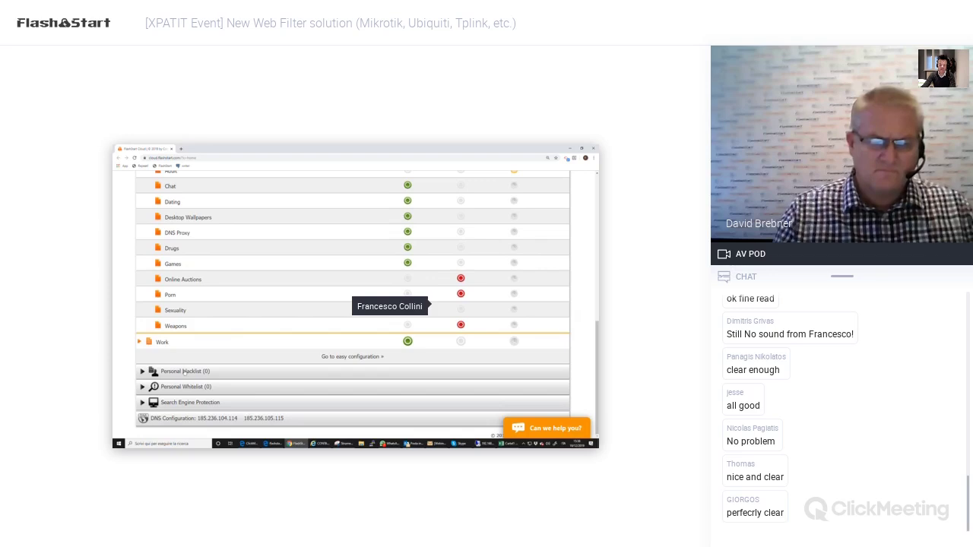
left_click(183, 370)
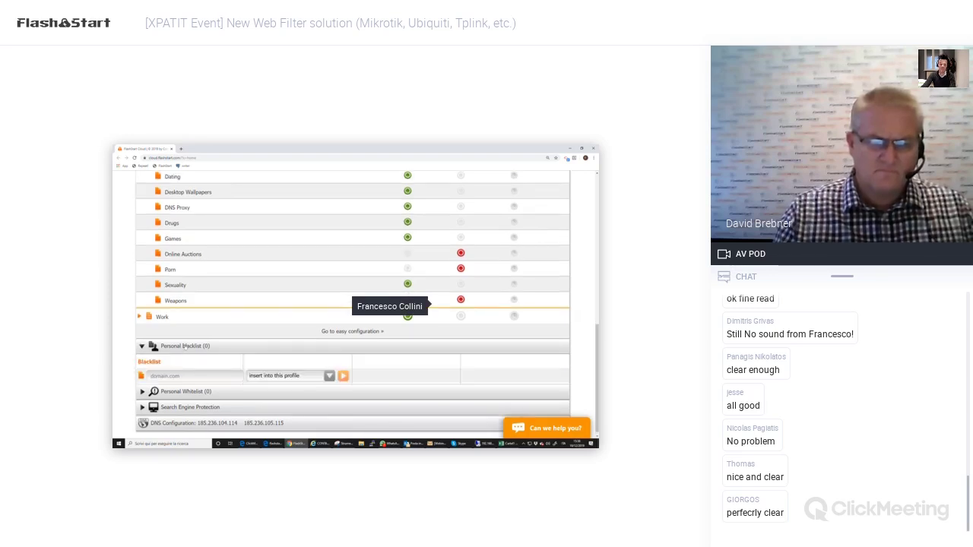
left_click(196, 378)
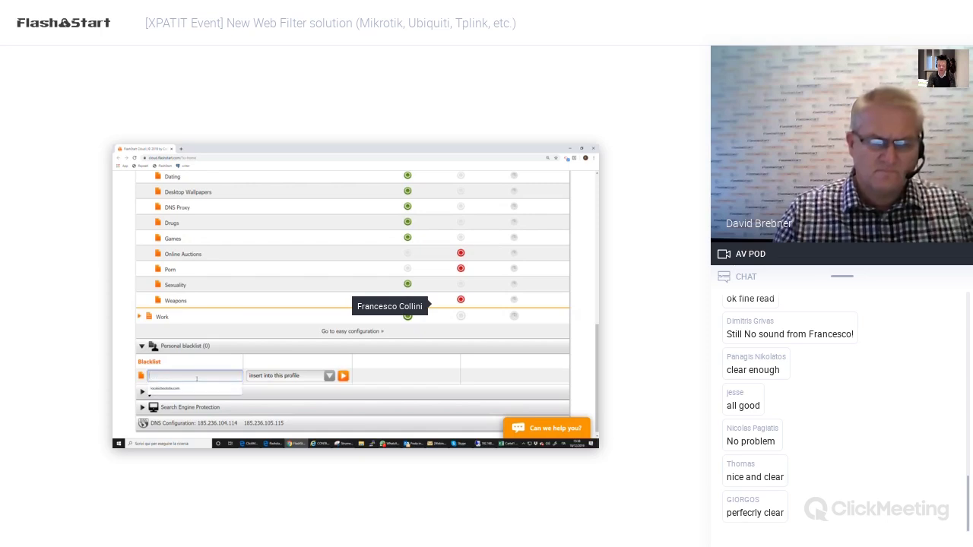
type("site.com")
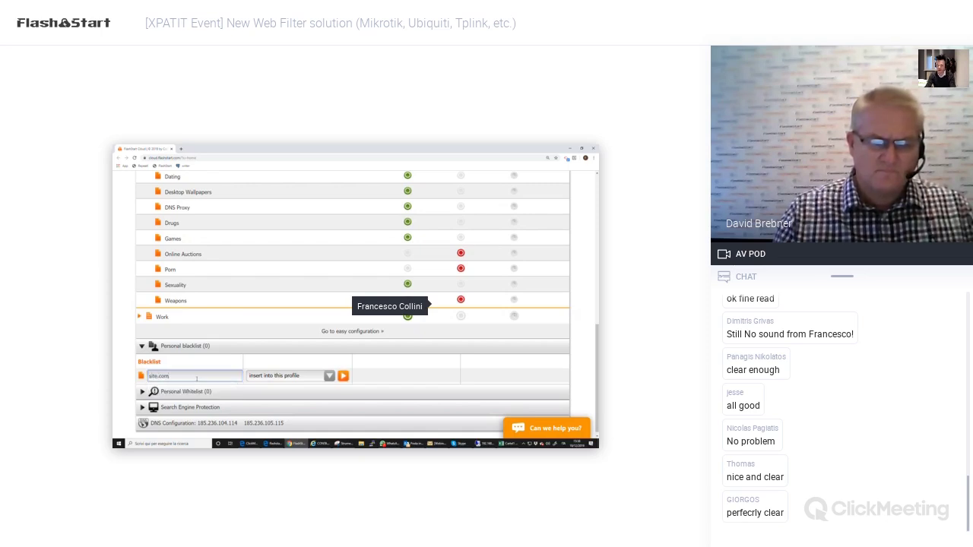
key("ctrl+a")
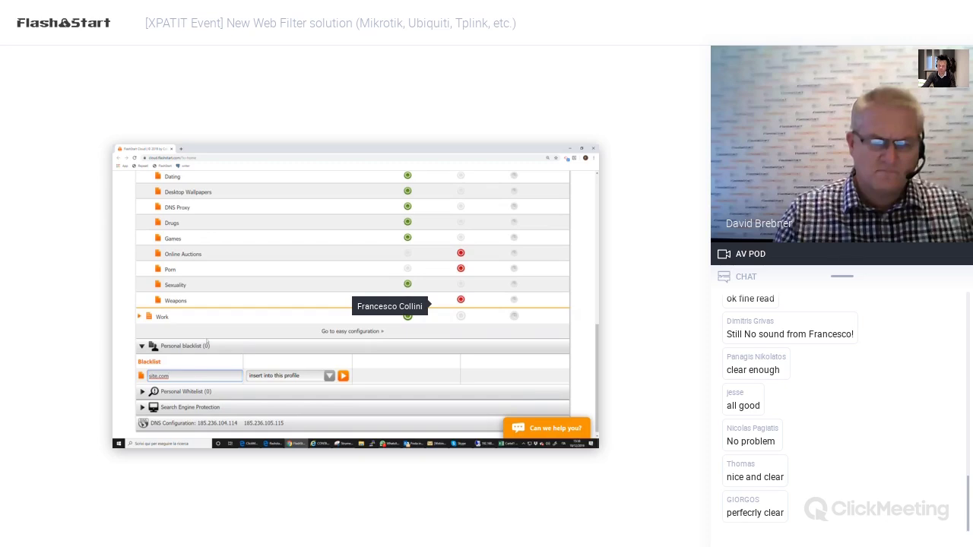
left_click(202, 346)
left_click(193, 404)
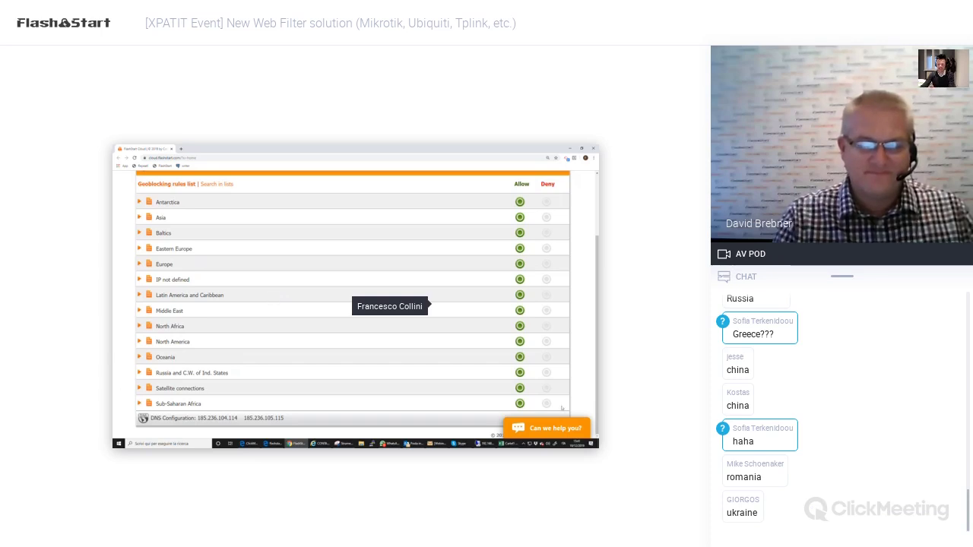
Deny Russia and C.W. of Ind. States in the geoblocking rules, and set the region back to allowed
left_click(545, 373)
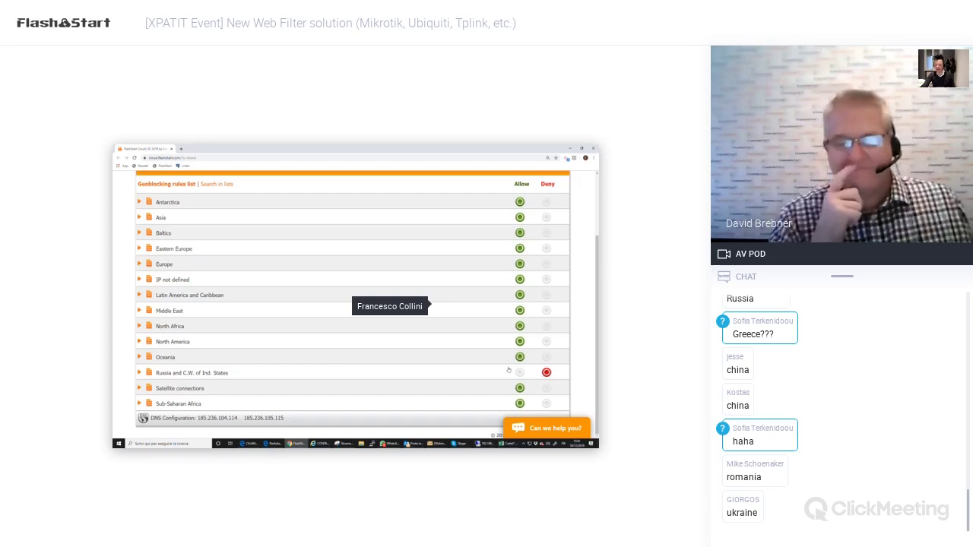
left_click(520, 372)
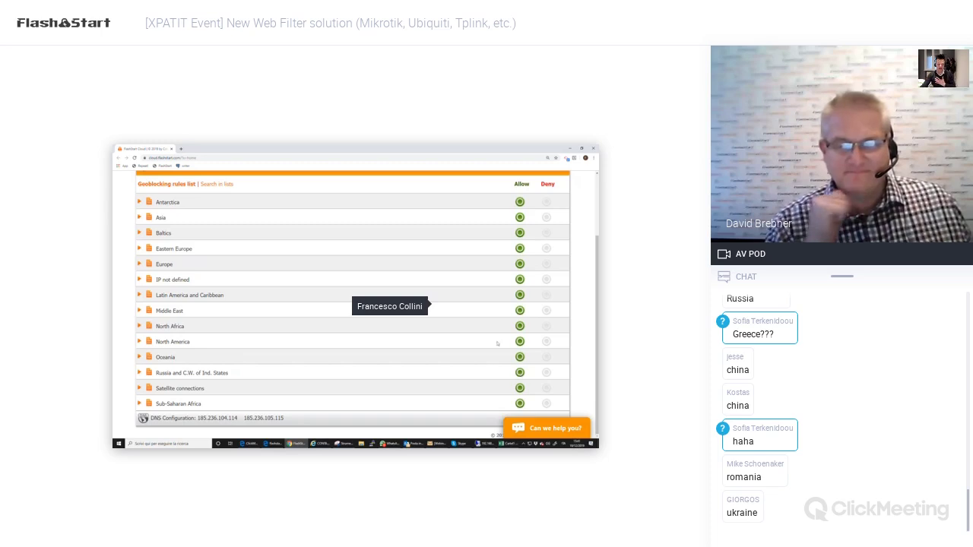
Deny Anonymous Proxy under IP not defined, and deny Satellite connections in the geoblocking rules
left_click(161, 282)
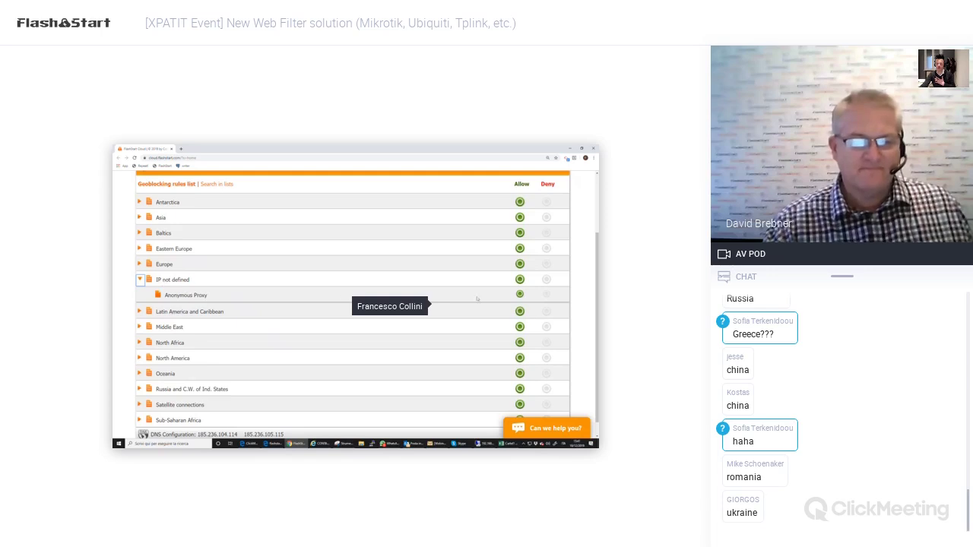
left_click(547, 279)
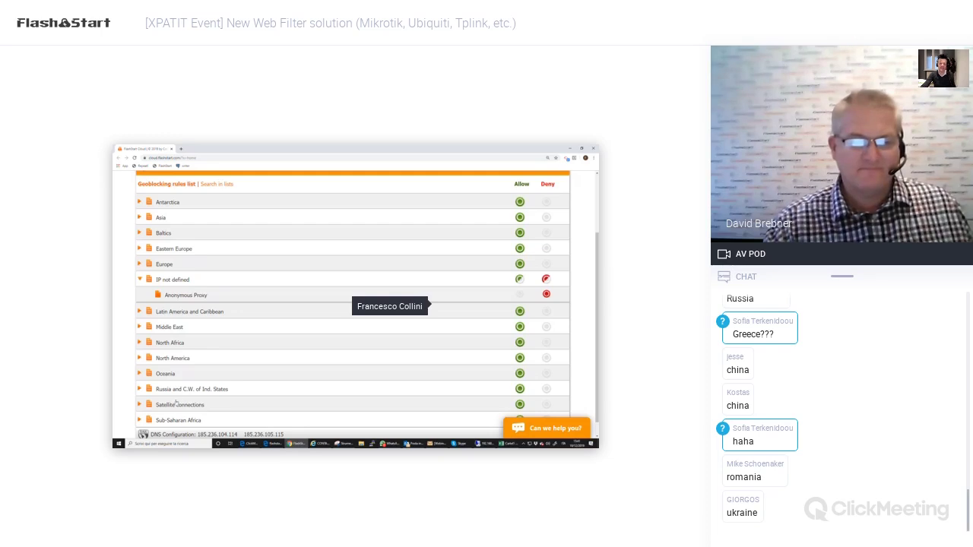
left_click(548, 406)
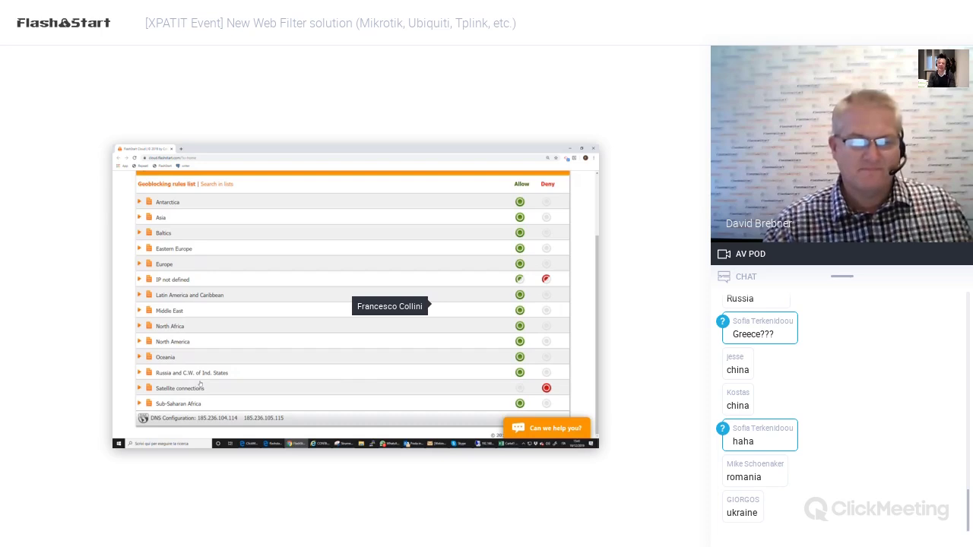
Open the activated networks list and start adding a new network that uses the existing Medium Filtering profile
scroll(274, 355, "up", 5)
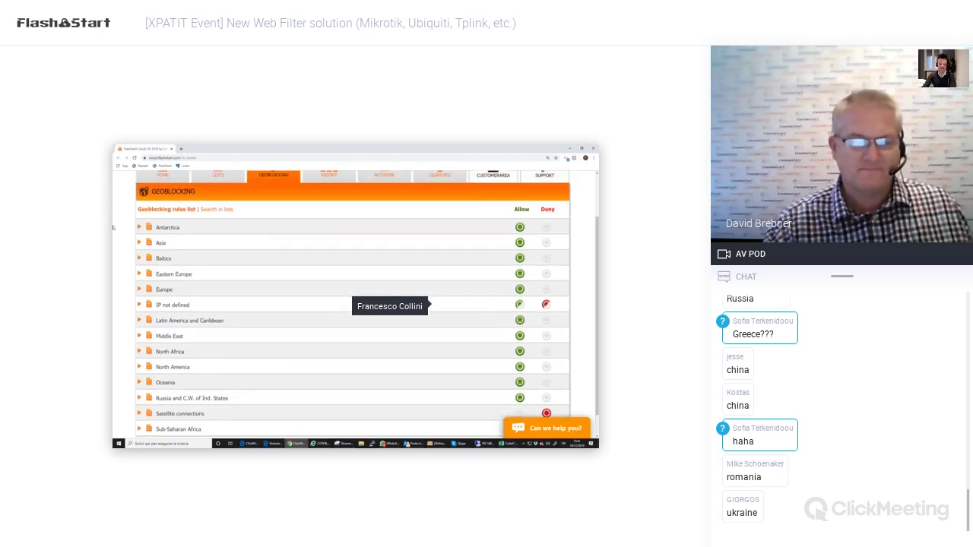
left_click(328, 222)
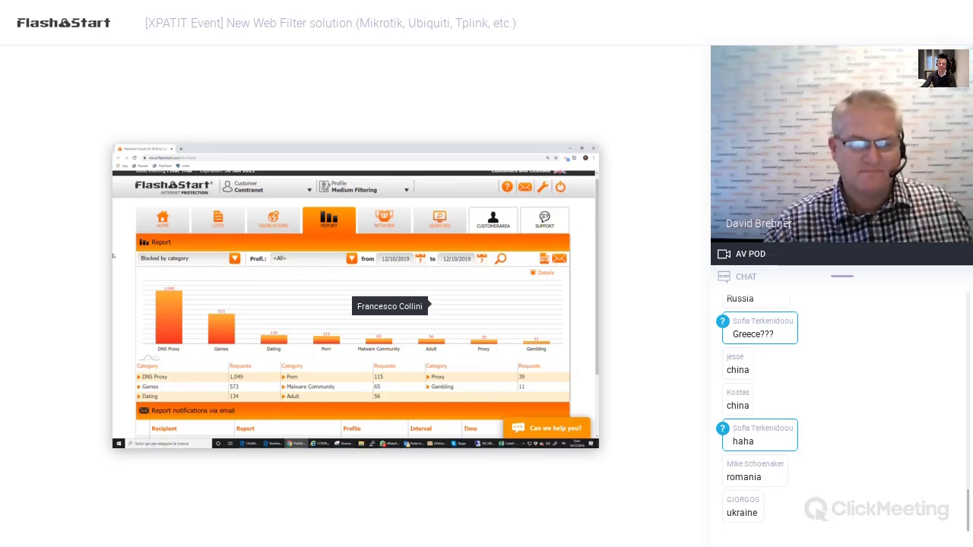
left_click(384, 220)
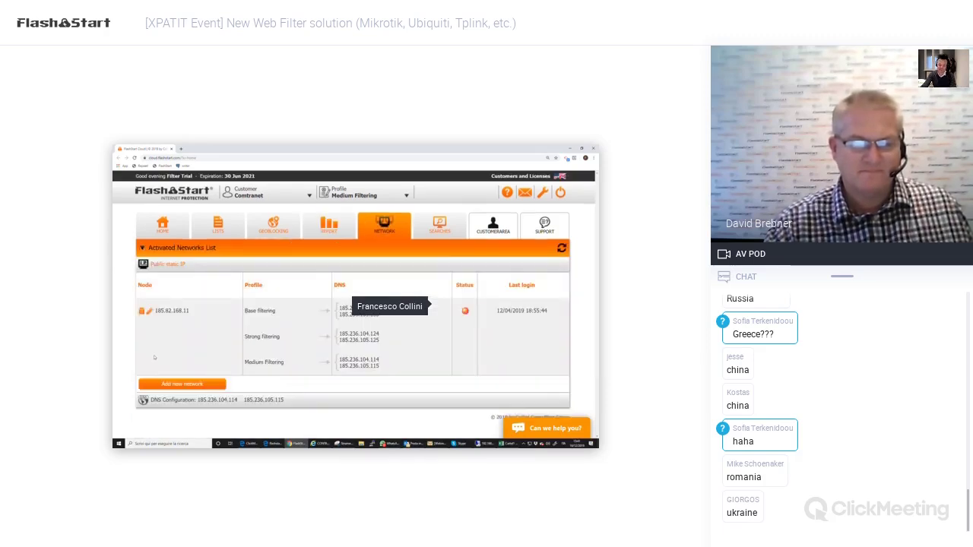
left_click(182, 384)
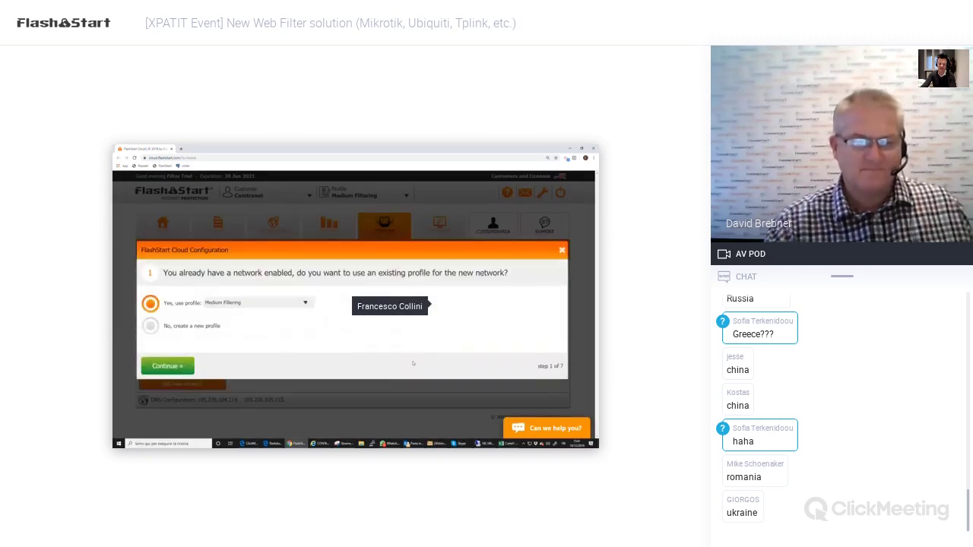
left_click(167, 366)
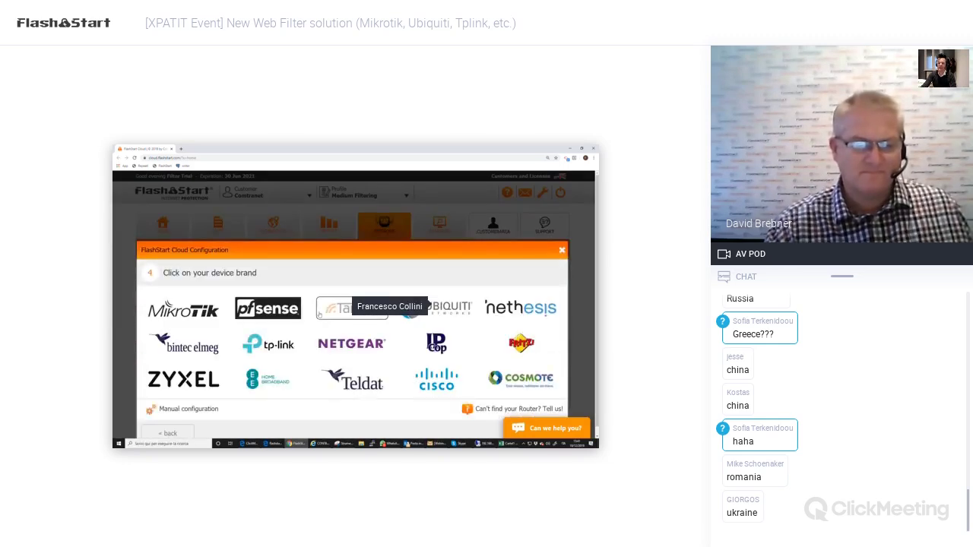
Choose automatic configuration for a MikroTik device and confirm the FlashStart credentials with the account password
scroll(319, 314, "down", 1)
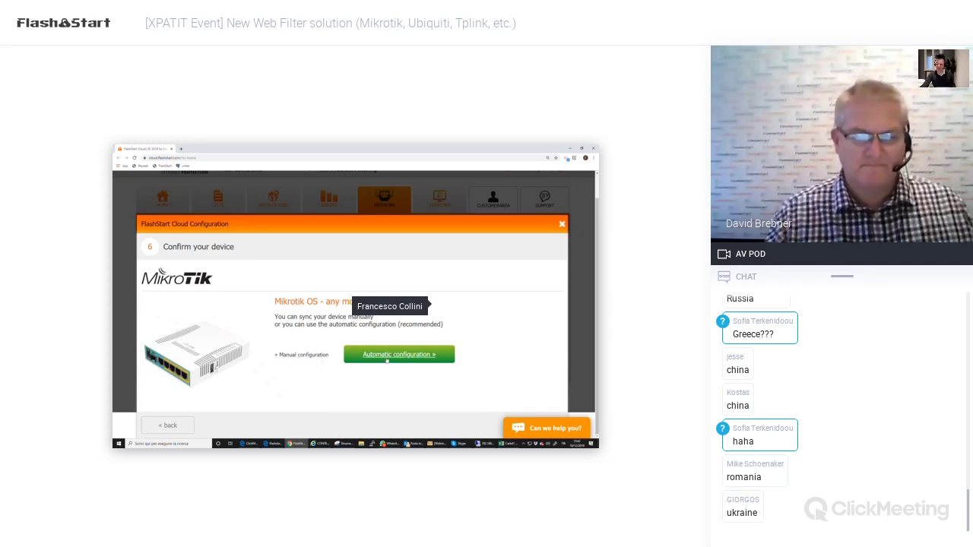
left_click(350, 362)
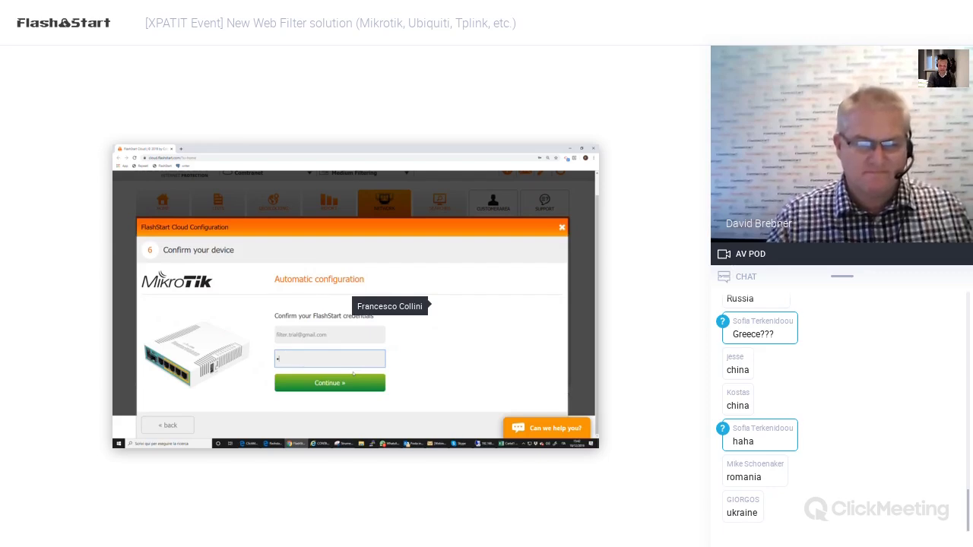
type("********")
left_click(344, 385)
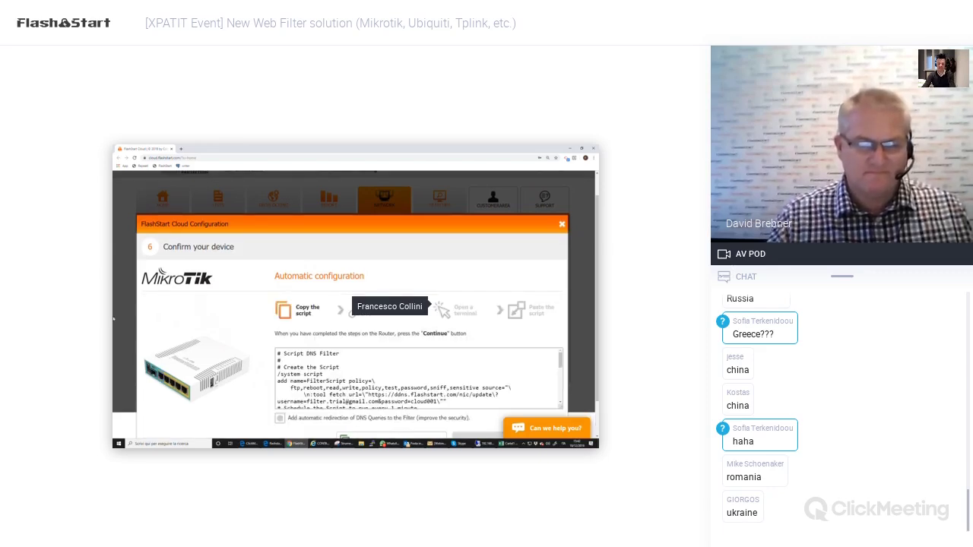
Copy the generated MikroTik DNS filter script and start the connection test for the new network
scroll(407, 282, "down", 3)
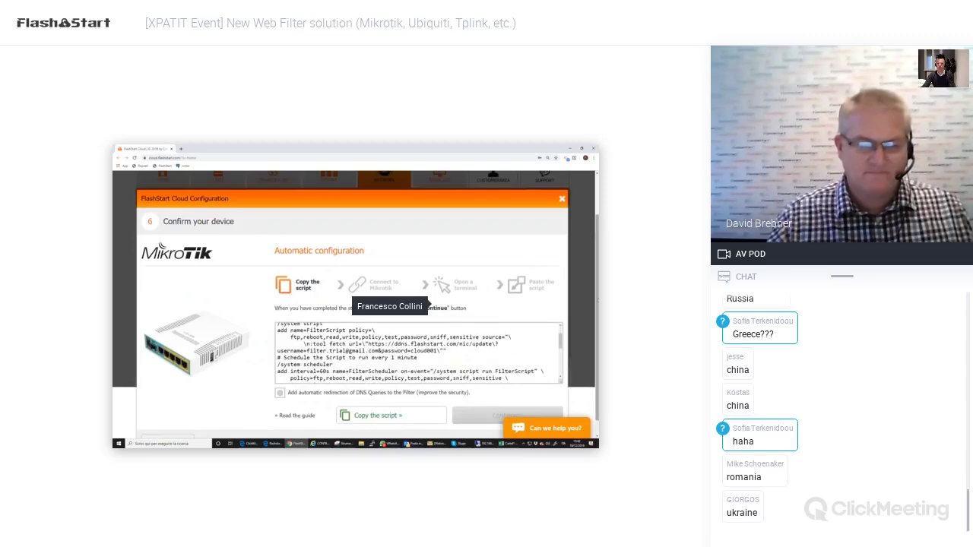
scroll(354, 301, "down", 1)
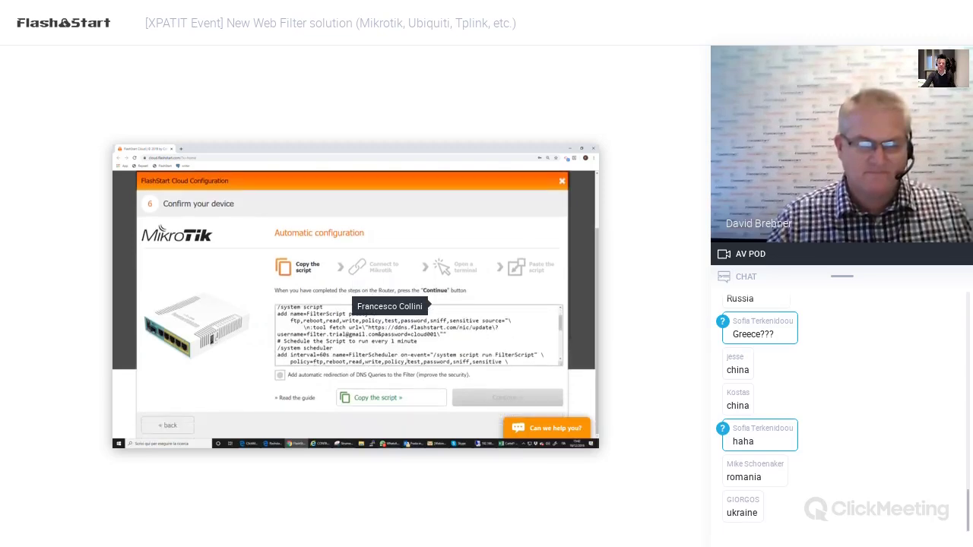
scroll(418, 334, "up", 1)
scroll(369, 324, "down", 5)
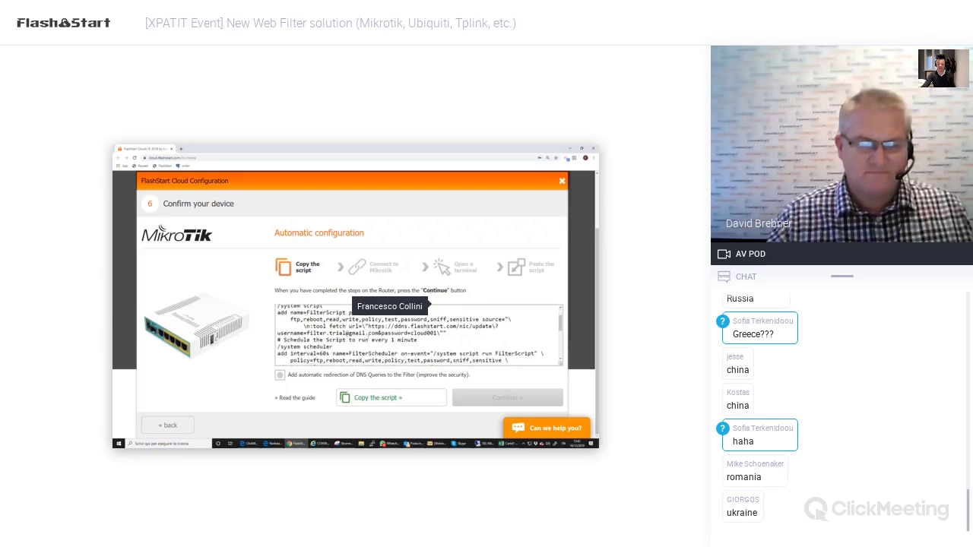
left_click(380, 402)
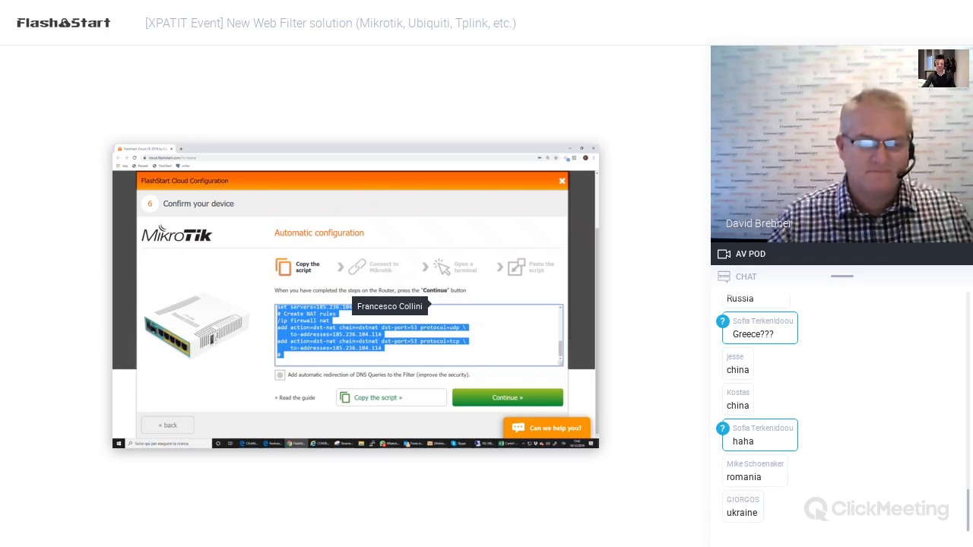
left_click(369, 395)
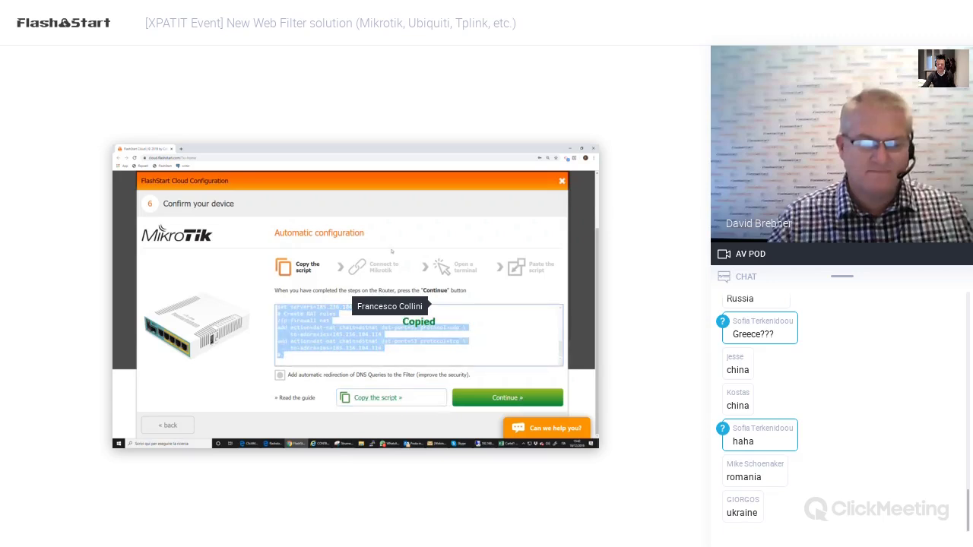
left_click(502, 400)
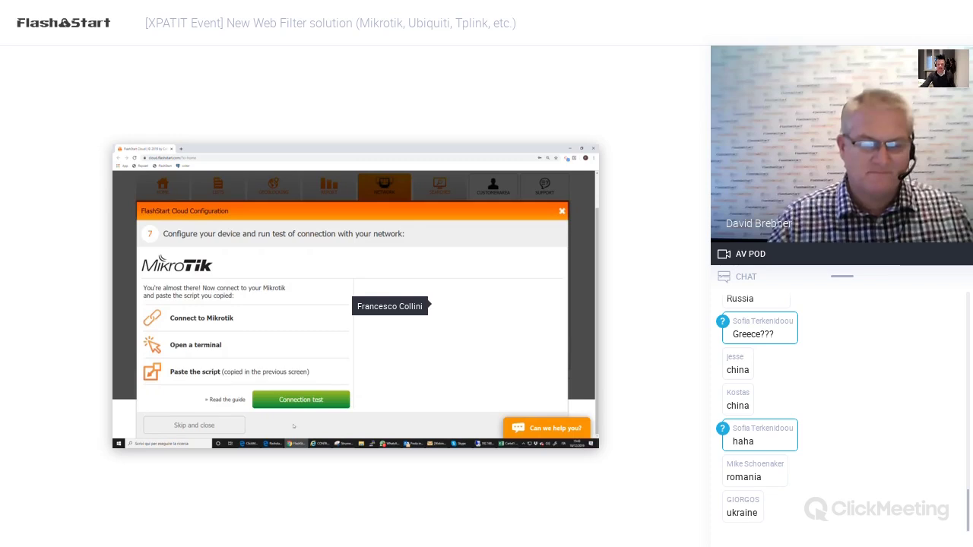
left_click(305, 403)
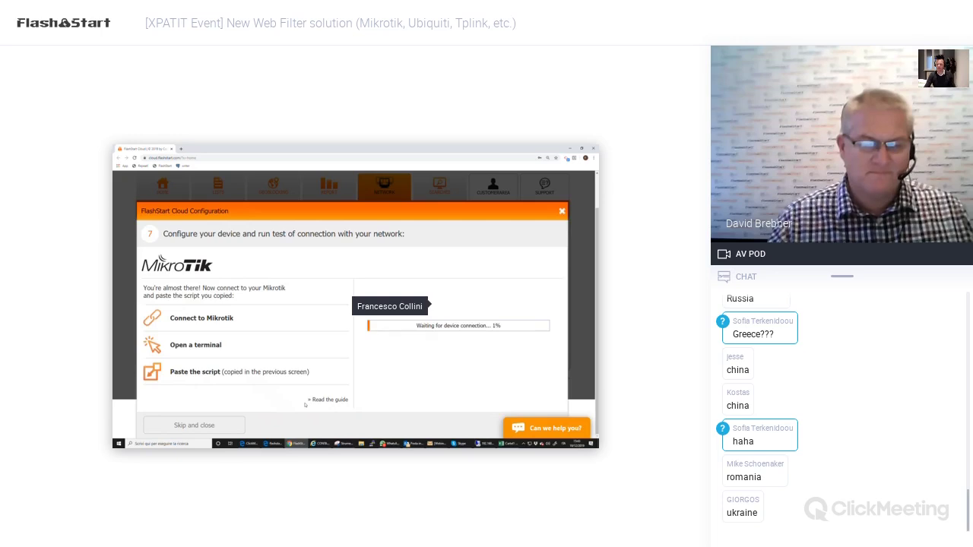